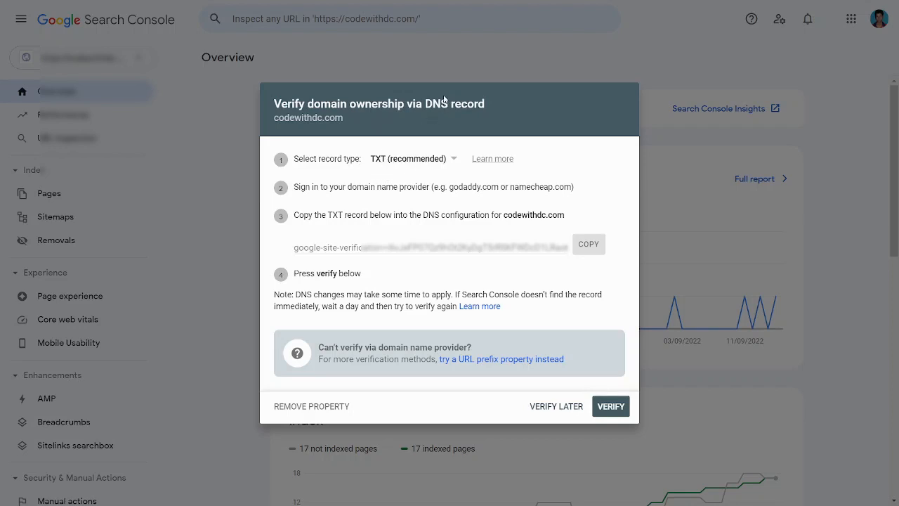
# Step: Review the DNS verification instructions for codewithdc.com, including the domain name, TXT record value and the note about waiting a day
pyautogui.moveTo(425, 103); pyautogui.dragTo(493, 103)
pyautogui.click(379, 248)
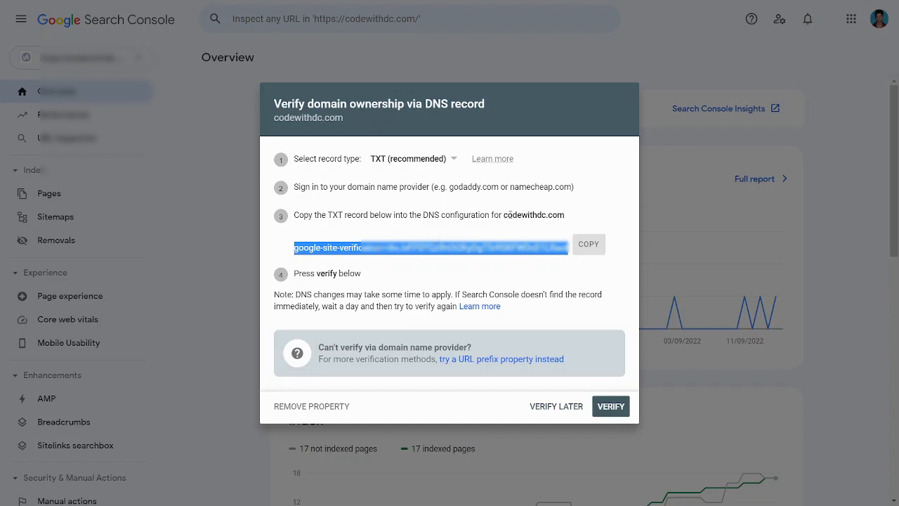
pyautogui.moveTo(503, 214); pyautogui.dragTo(571, 216)
pyautogui.click(570, 216)
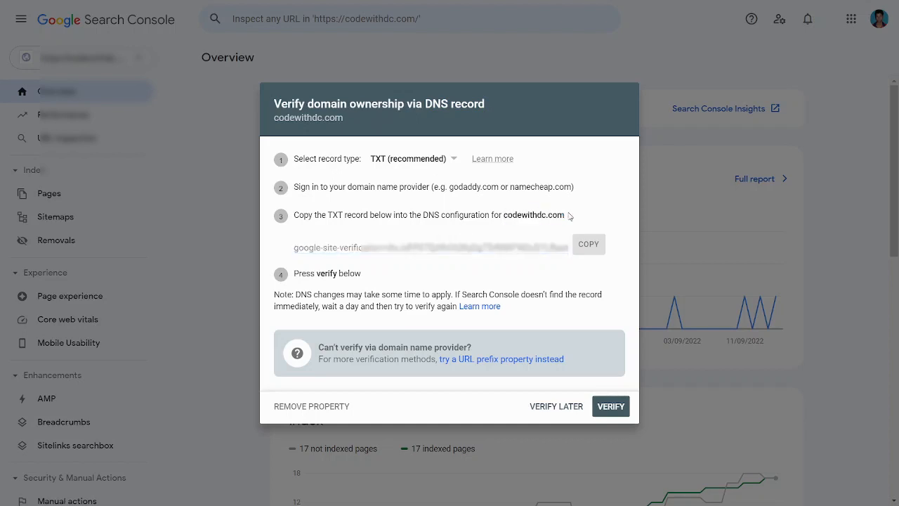
pyautogui.moveTo(458, 249)
pyautogui.mouseDown()
pyautogui.moveTo(357, 261)
pyautogui.moveTo(476, 248)
pyautogui.mouseUp()
pyautogui.doubleClick(474, 248)
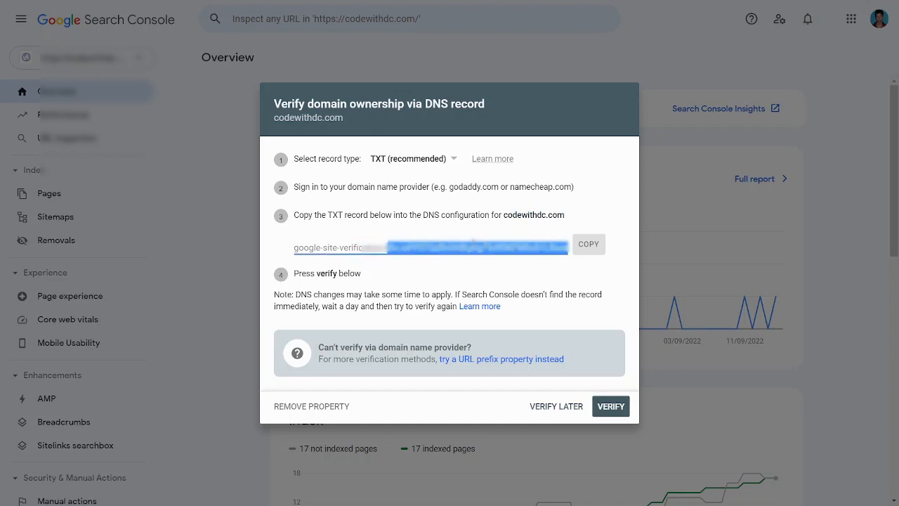
pyautogui.click(362, 256)
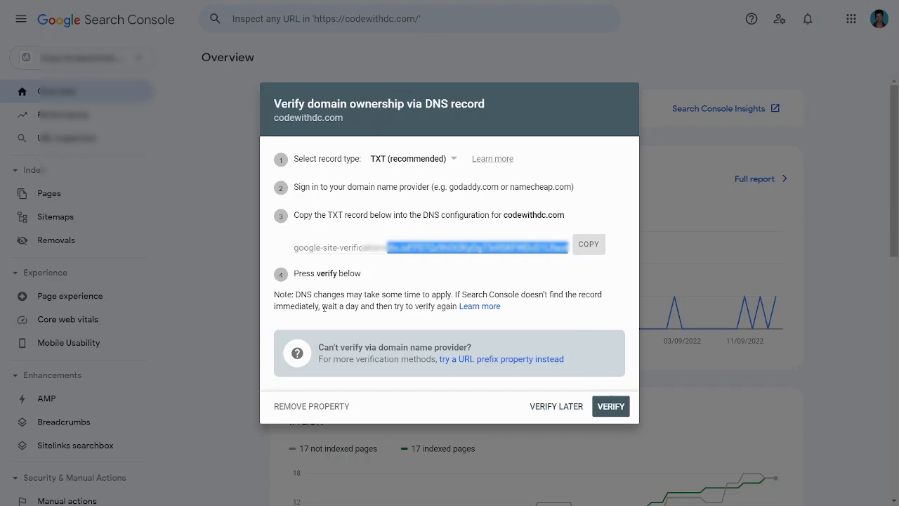
pyautogui.moveTo(323, 307); pyautogui.dragTo(427, 306)
pyautogui.click(547, 327)
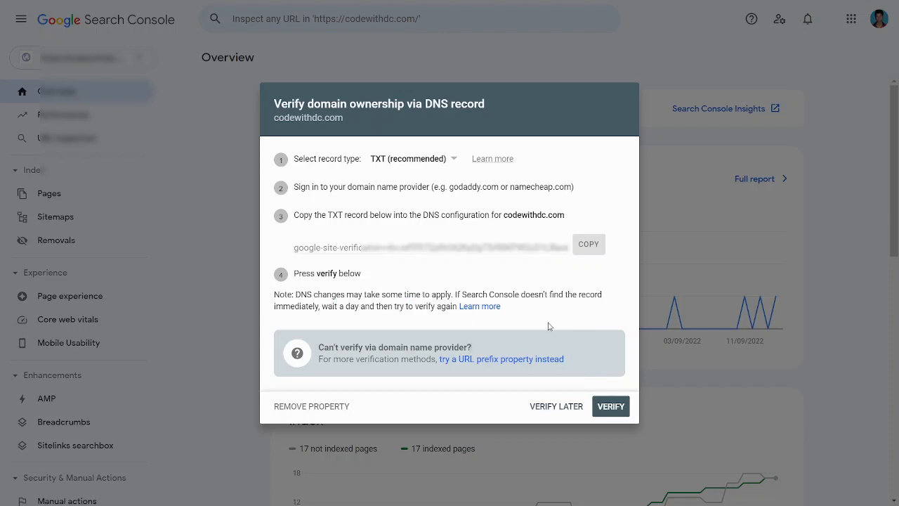
# Step: Return to the property type selection, enter codewithdc.com as a Domain property and continue to its DNS verification
pyautogui.click(485, 360)
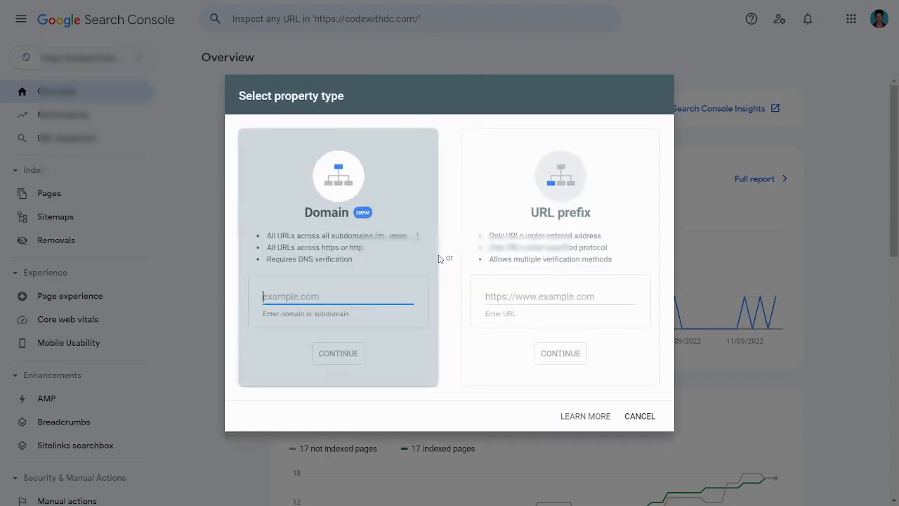
pyautogui.click(505, 296)
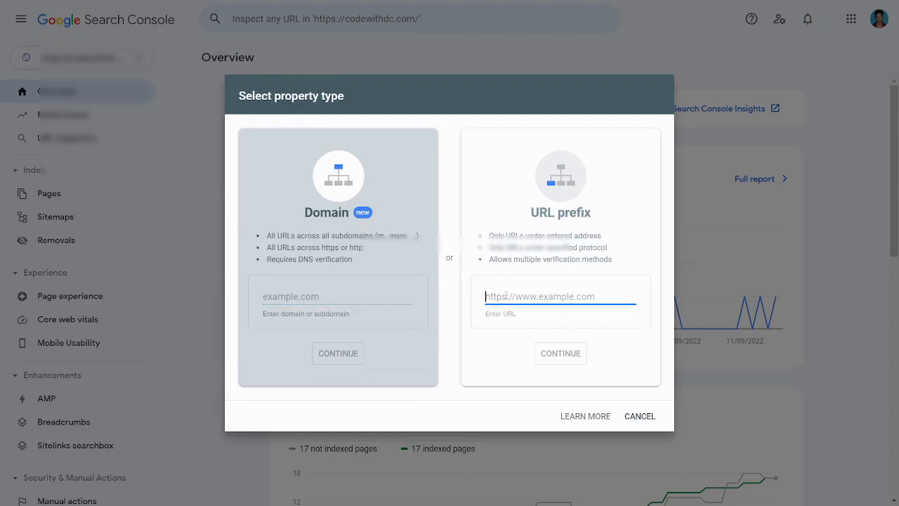
pyautogui.click(307, 296)
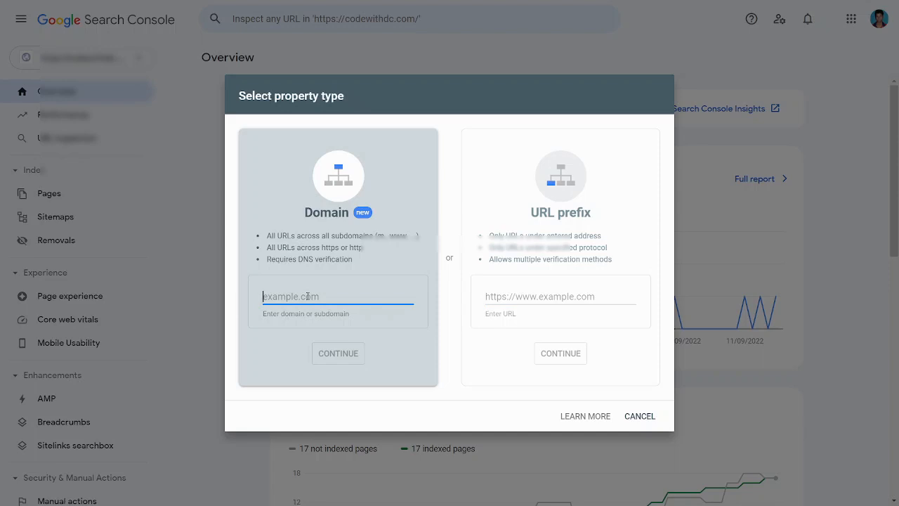
pyautogui.hotkey('ctrl', 'v')
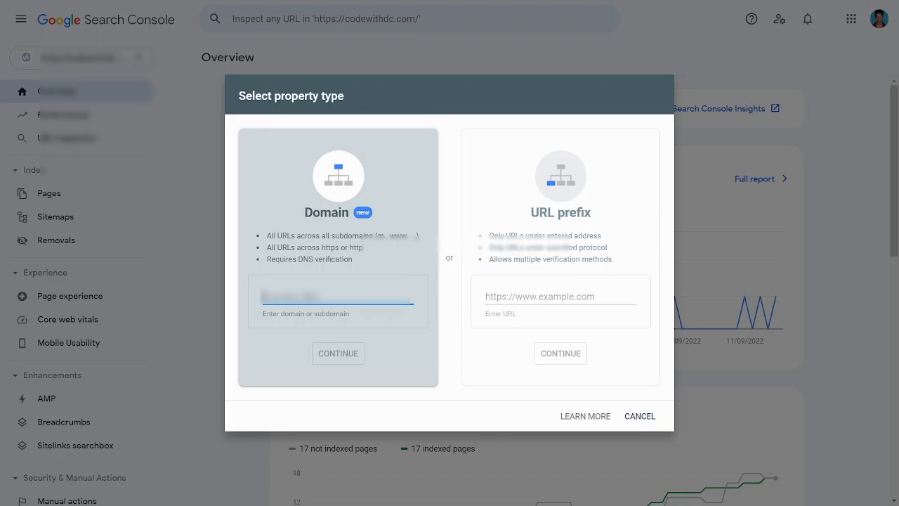
pyautogui.write('codewithdc')
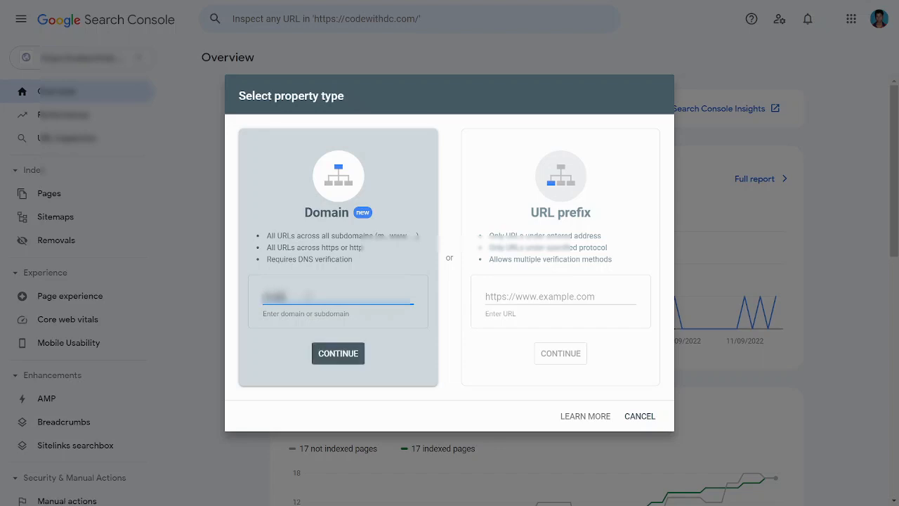
pyautogui.write('.com')
pyautogui.click(338, 354)
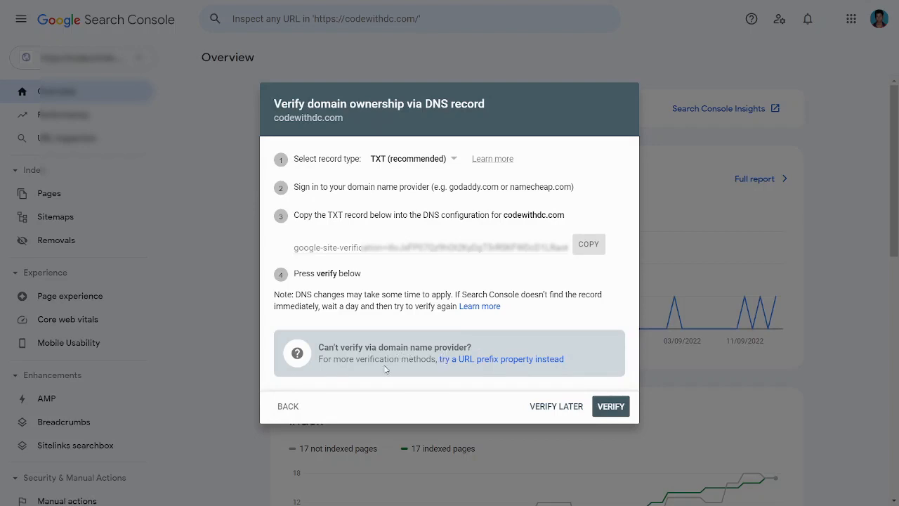
pyautogui.click(453, 367)
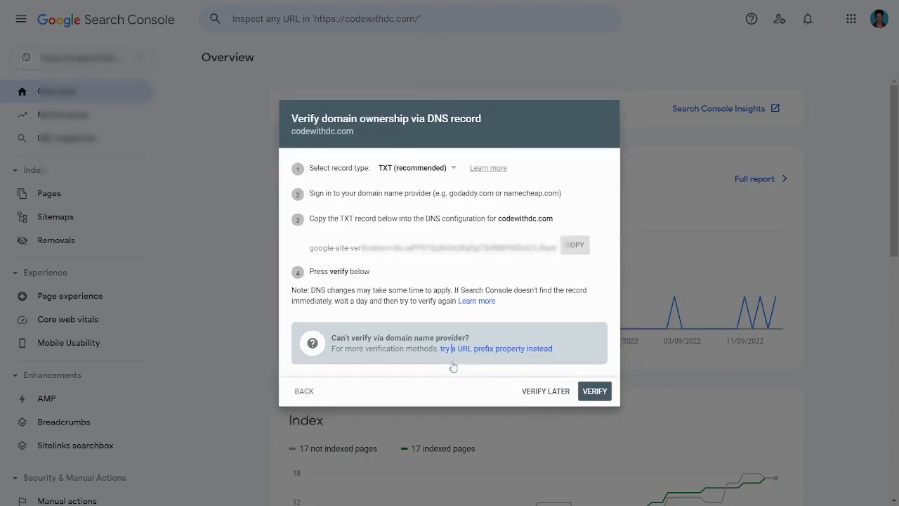
pyautogui.click(532, 295)
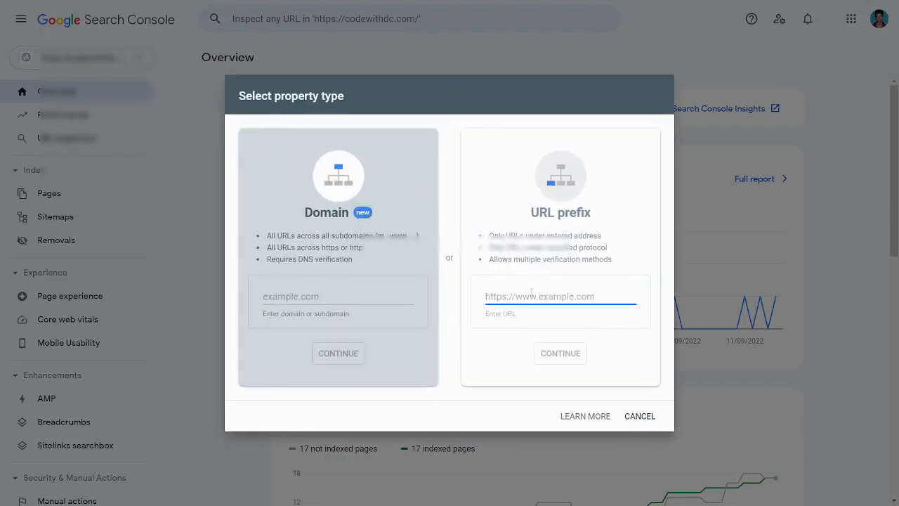
pyautogui.write('https:')
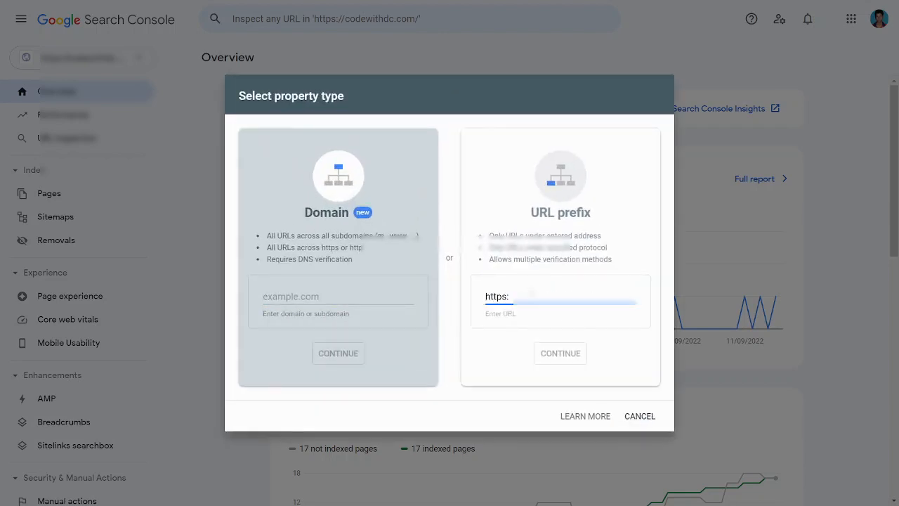
pyautogui.write('//code')
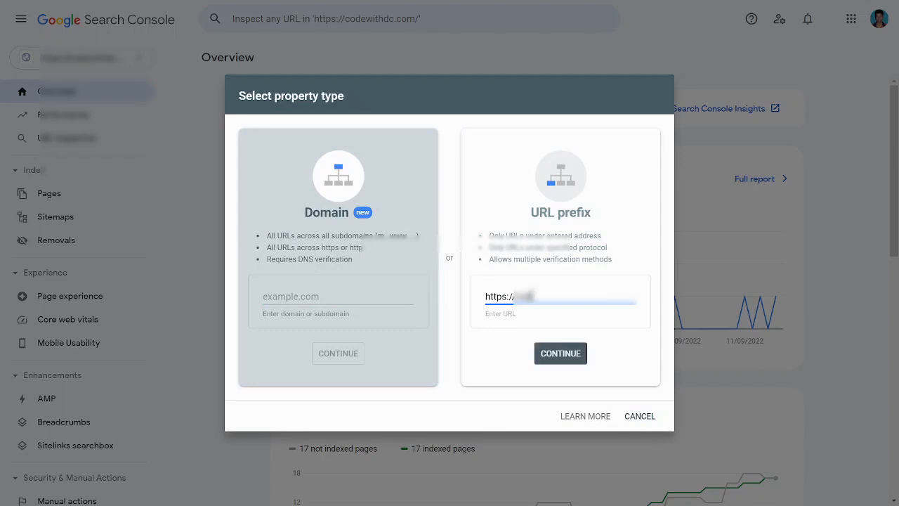
pyautogui.write('withdc.com')
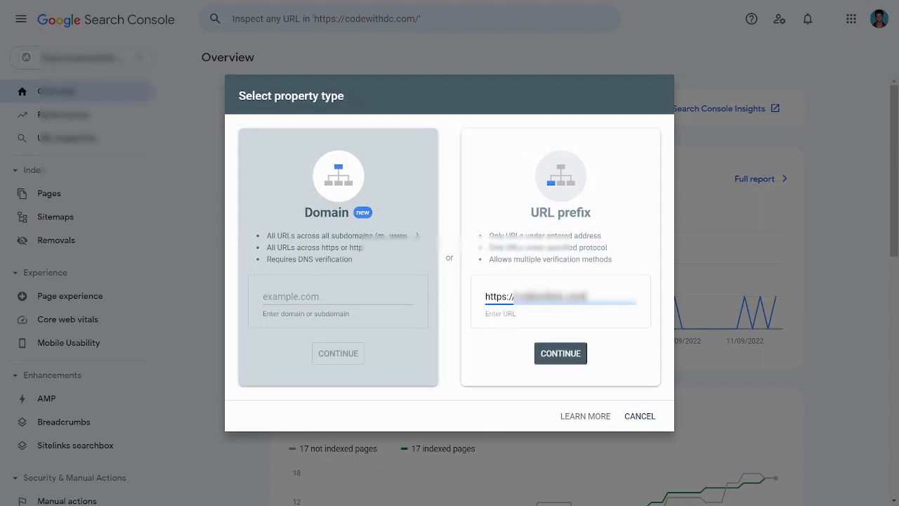
pyautogui.click(571, 360)
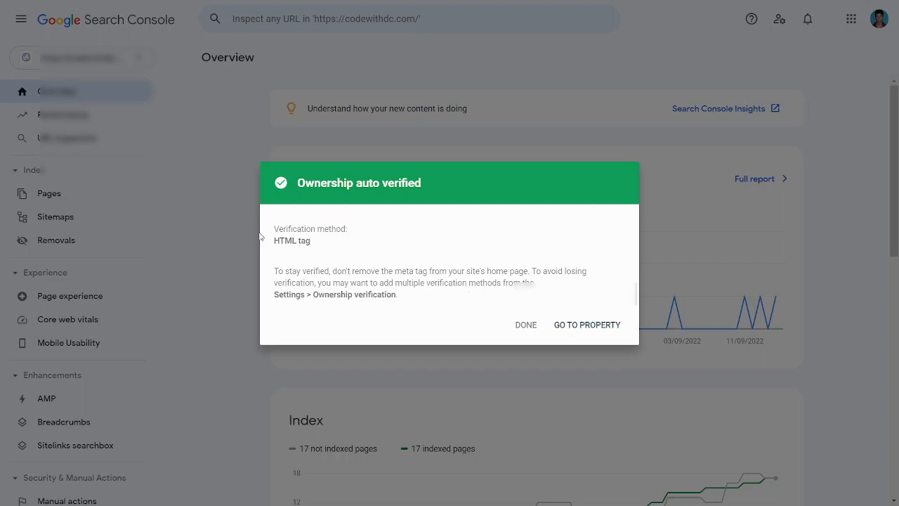
# Step: Check the verification method used for the URL prefix property and go to that property
pyautogui.moveTo(274, 226); pyautogui.dragTo(307, 241)
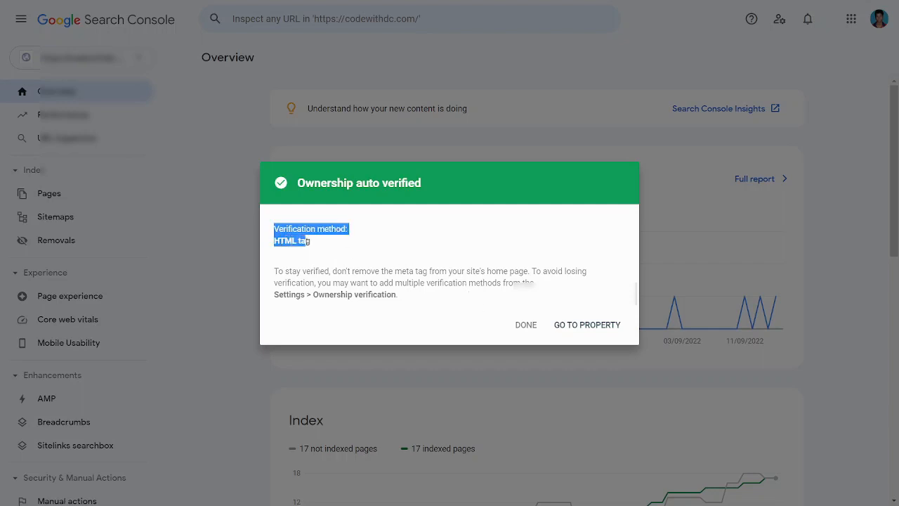
pyautogui.click(307, 241)
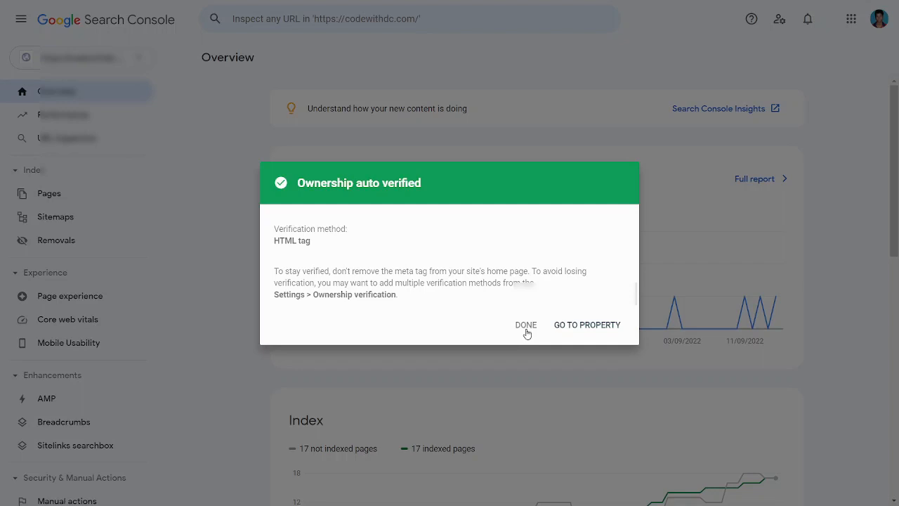
pyautogui.click(576, 328)
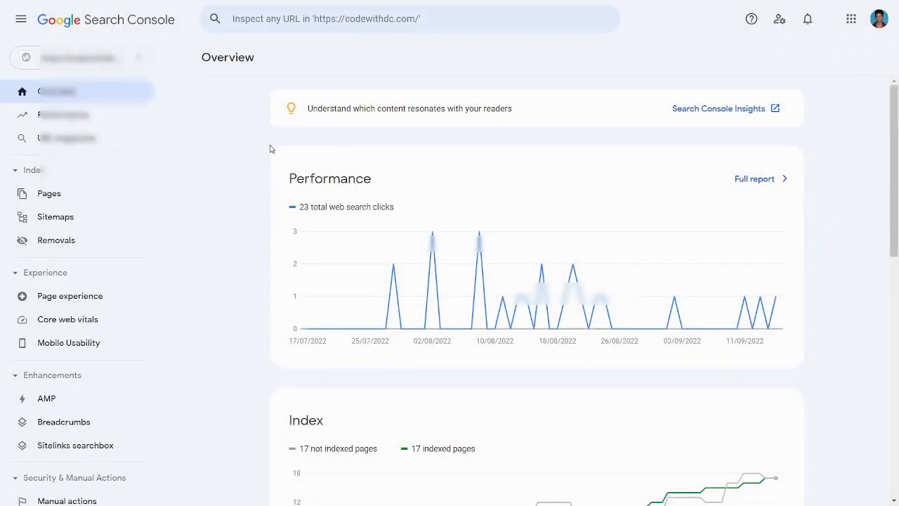
# Step: Look over the property's overview and reopen DNS verification for the unverified codewithdc.com domain property from the property list
pyautogui.click(127, 60)
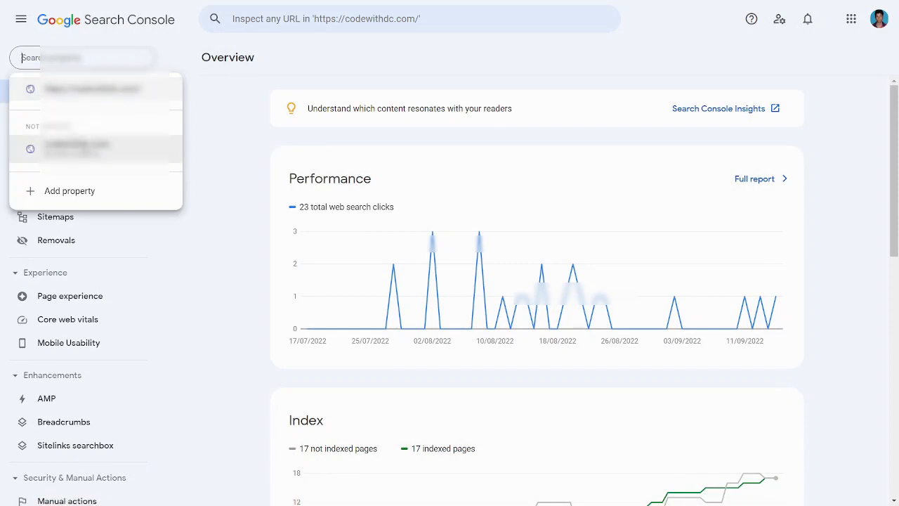
pyautogui.scroll(-5, 444, 303)
pyautogui.scroll(-4, 443, 303)
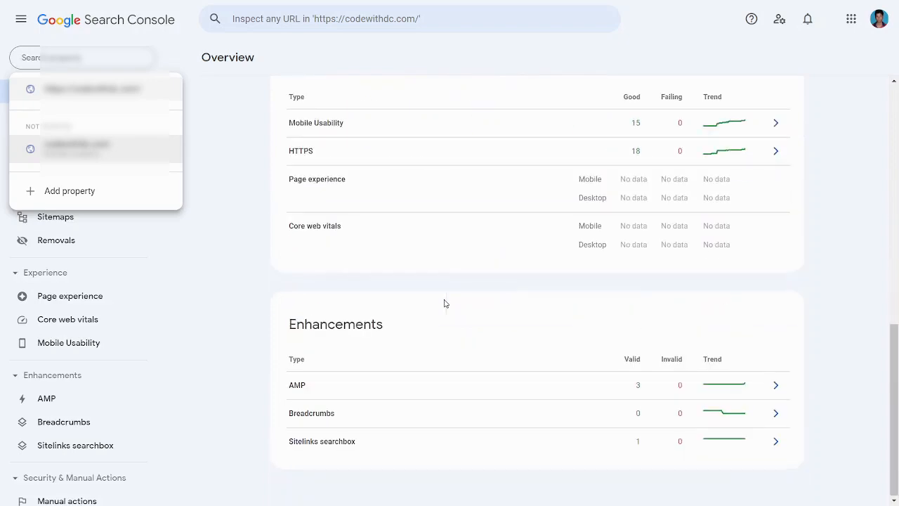
pyautogui.scroll(9, 444, 303)
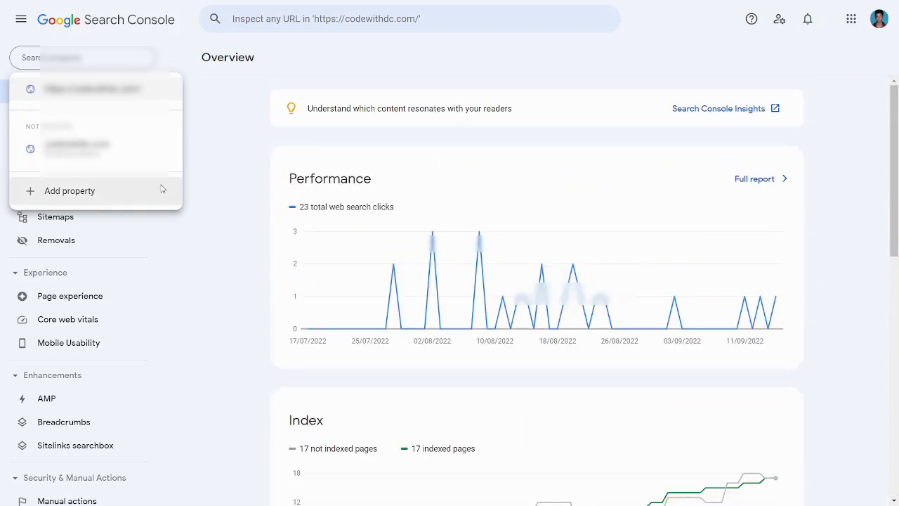
pyautogui.click(135, 158)
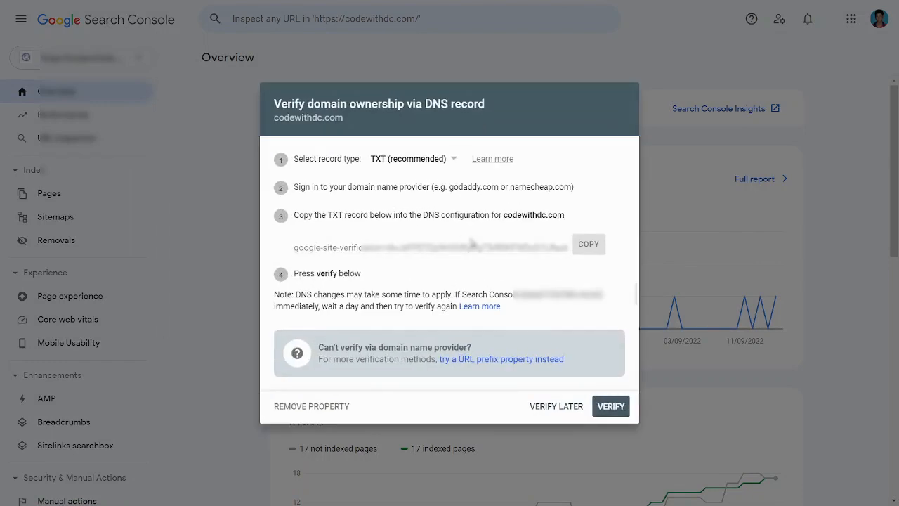
# Step: Check the available DNS record types and keep TXT (recommended)
pyautogui.click(587, 245)
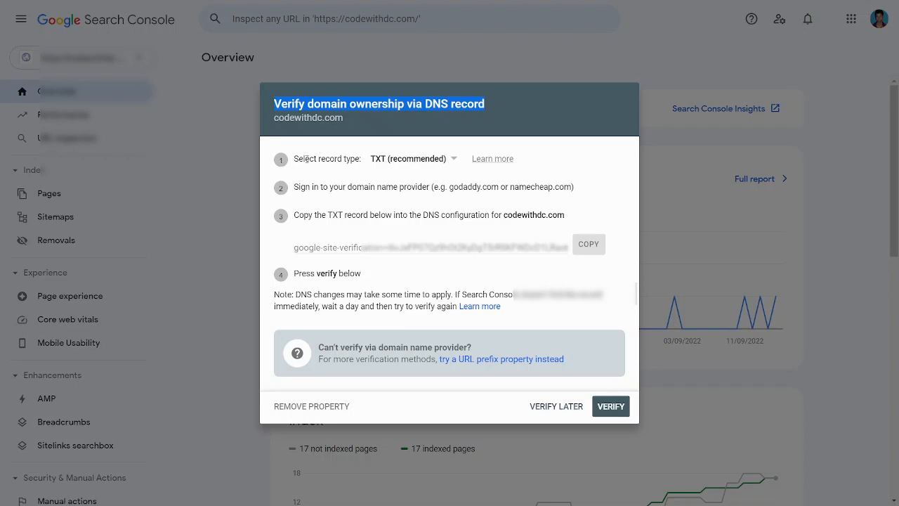
pyautogui.moveTo(294, 158); pyautogui.dragTo(359, 159)
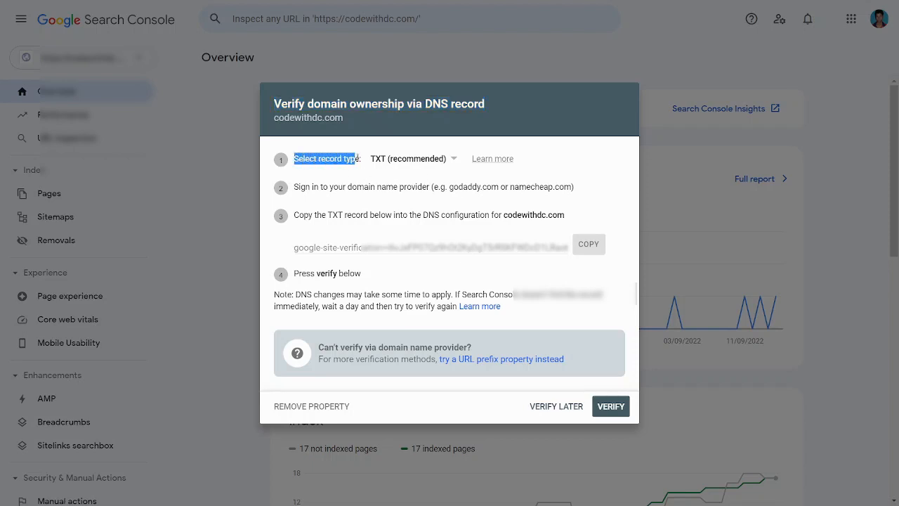
pyautogui.click(453, 156)
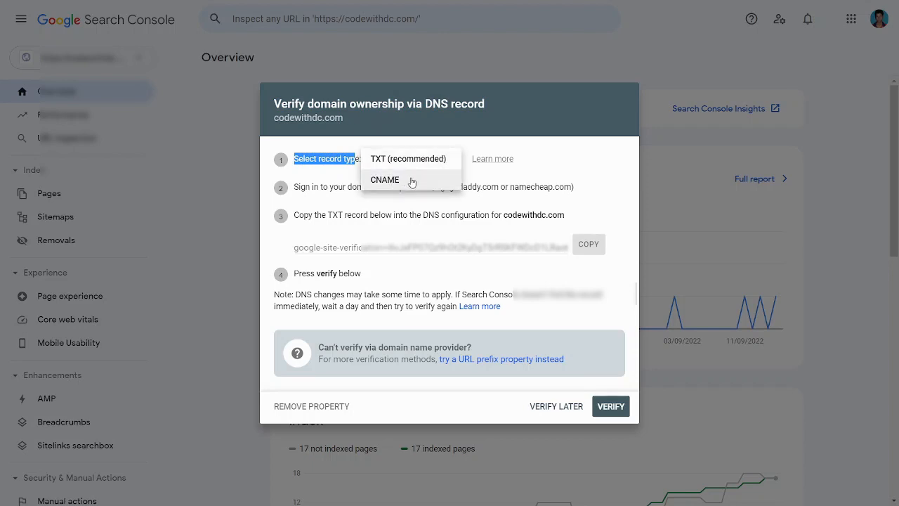
pyautogui.click(481, 174)
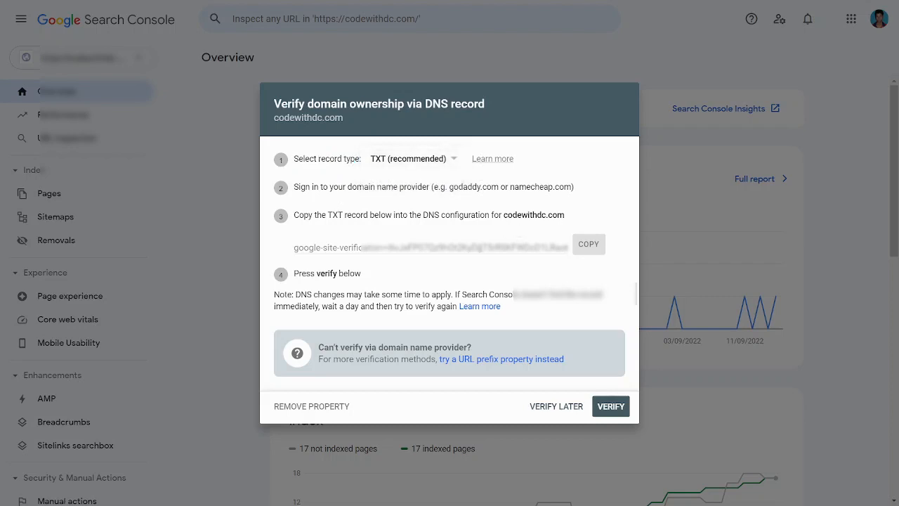
# Step: Copy the TXT site verification record for codewithdc.com
pyautogui.click(480, 247)
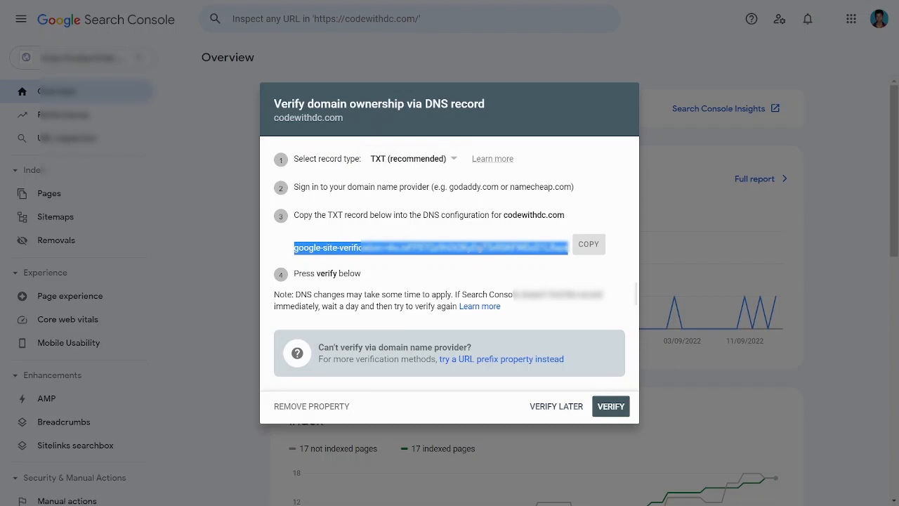
pyautogui.click(394, 247)
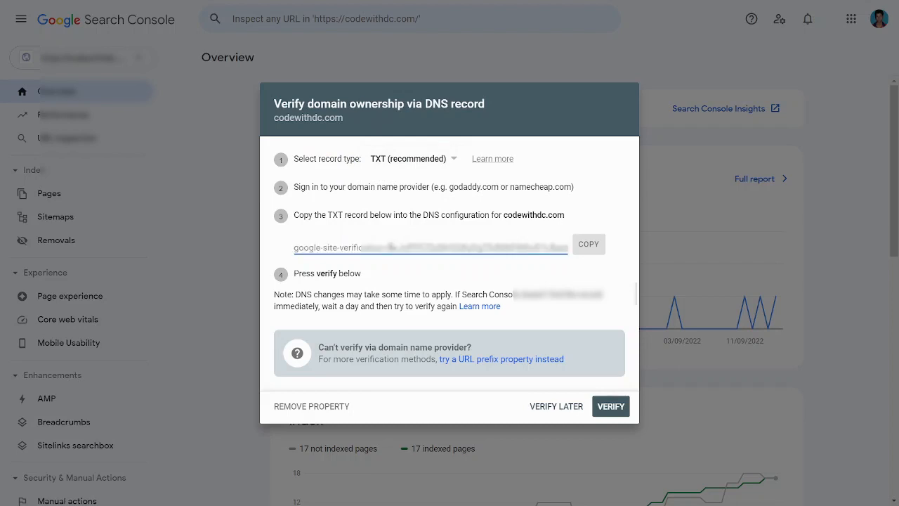
pyautogui.moveTo(386, 246); pyautogui.dragTo(581, 255)
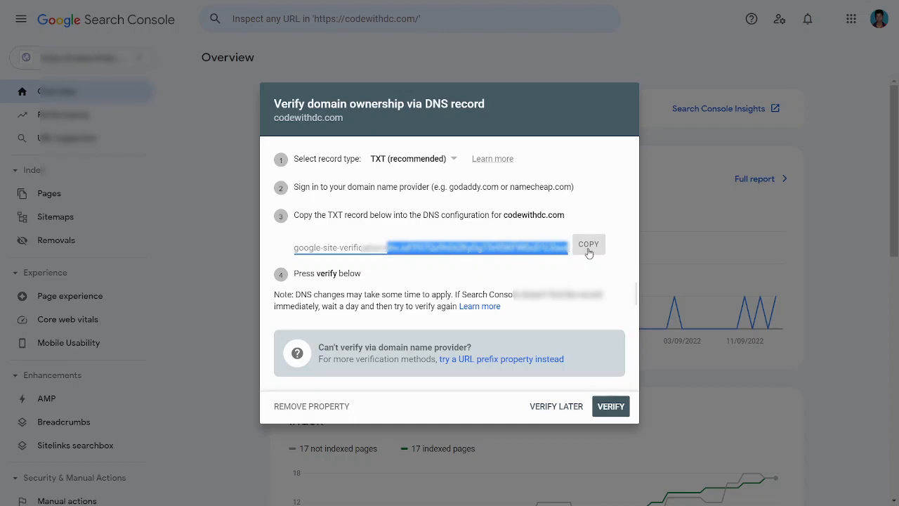
pyautogui.click(589, 245)
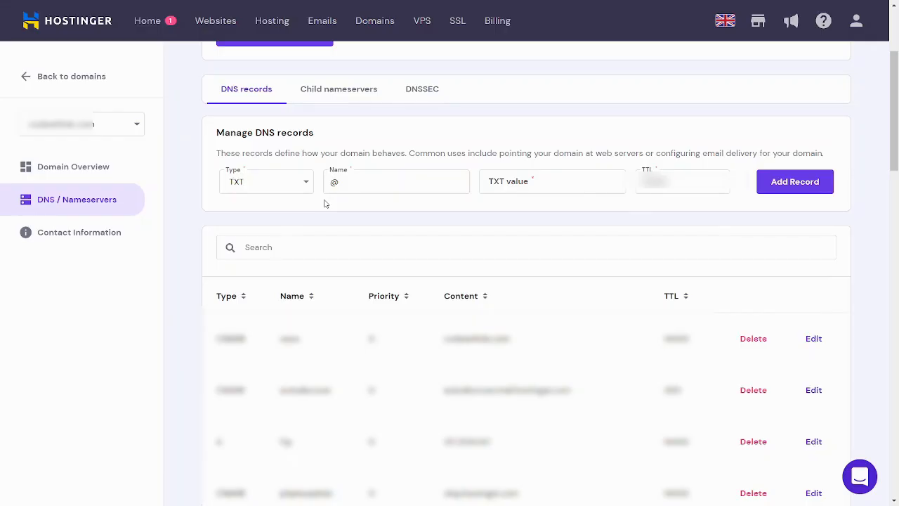
# Step: Switch to Hostinger and open the codewithdc.com overview from the list of owned domains
pyautogui.scroll(1, 298, 174)
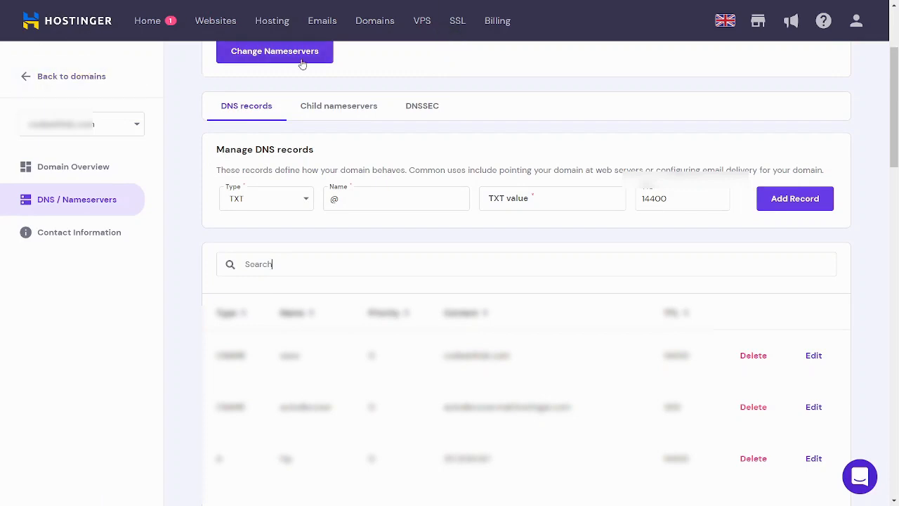
pyautogui.click(375, 25)
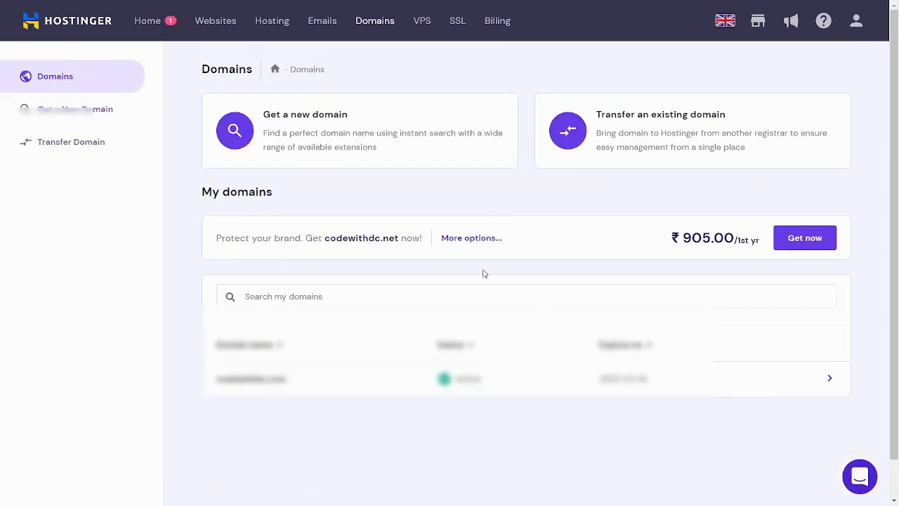
pyautogui.click(267, 389)
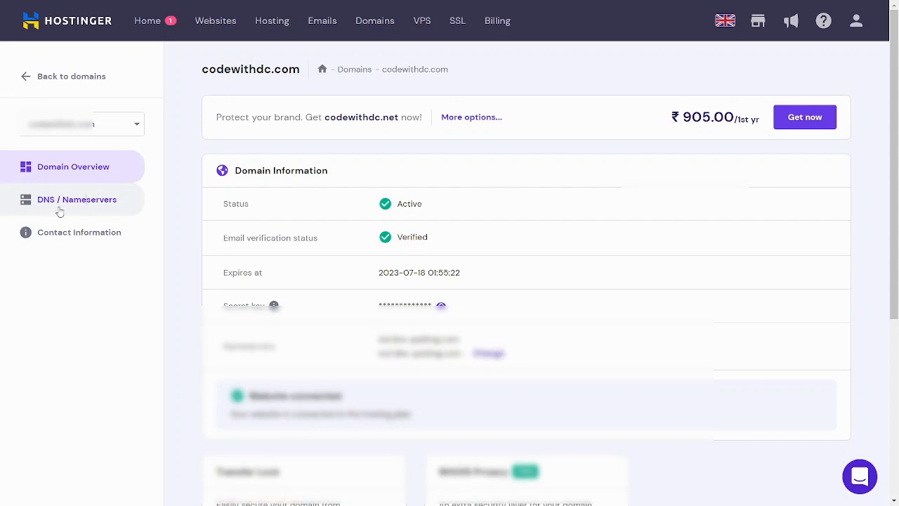
# Step: Open the DNS records of codewithdc.com and fill in a new TXT record with the copied site verification token as its value
pyautogui.click(81, 203)
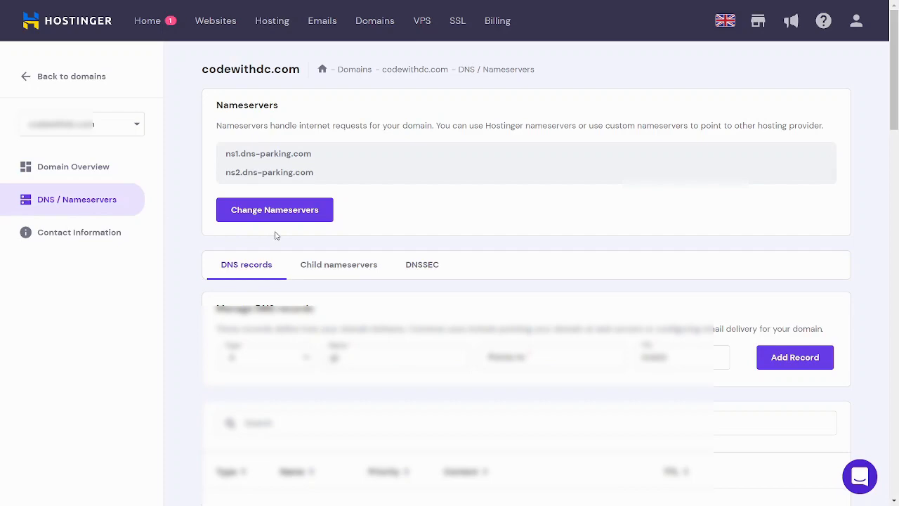
pyautogui.scroll(-1, 337, 277)
pyautogui.scroll(1, 336, 276)
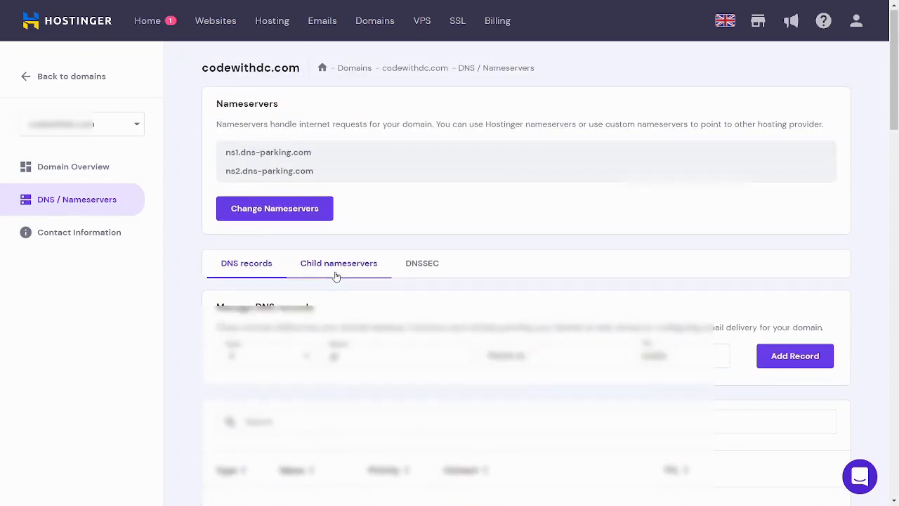
pyautogui.scroll(-3, 337, 275)
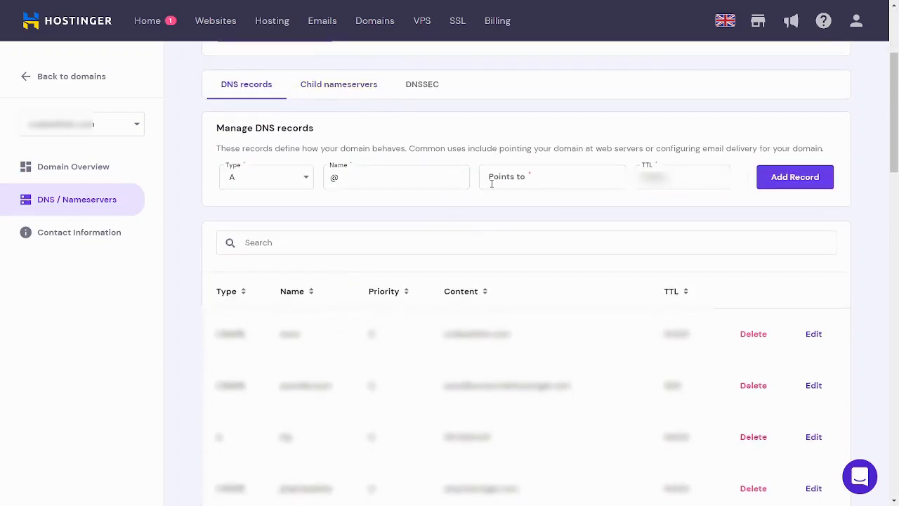
pyautogui.click(278, 183)
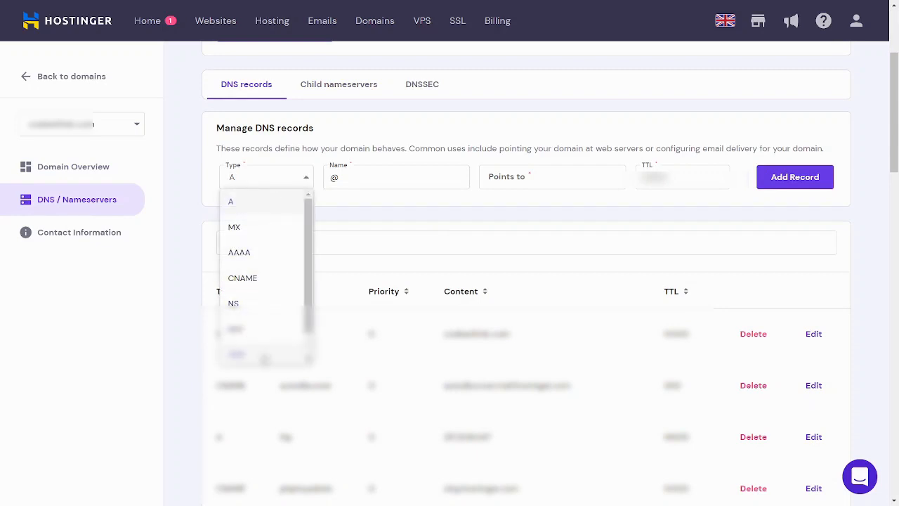
pyautogui.click(263, 356)
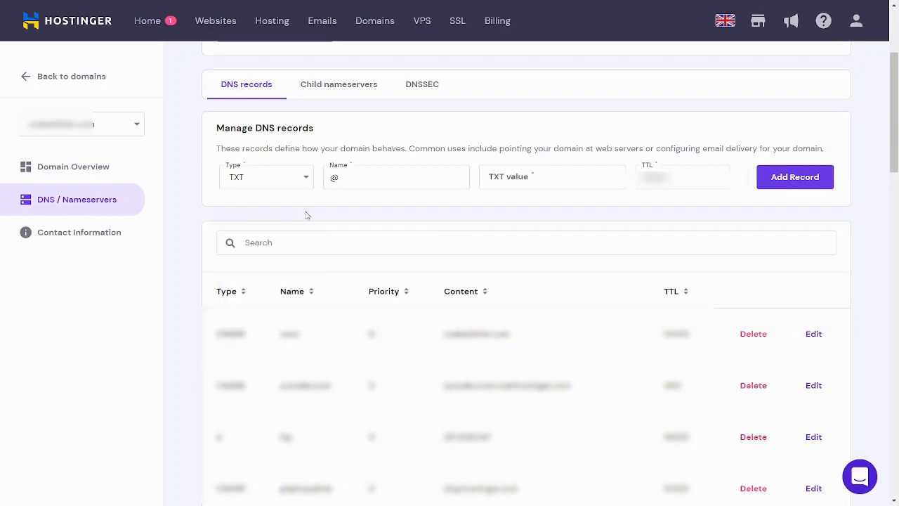
pyautogui.click(535, 176)
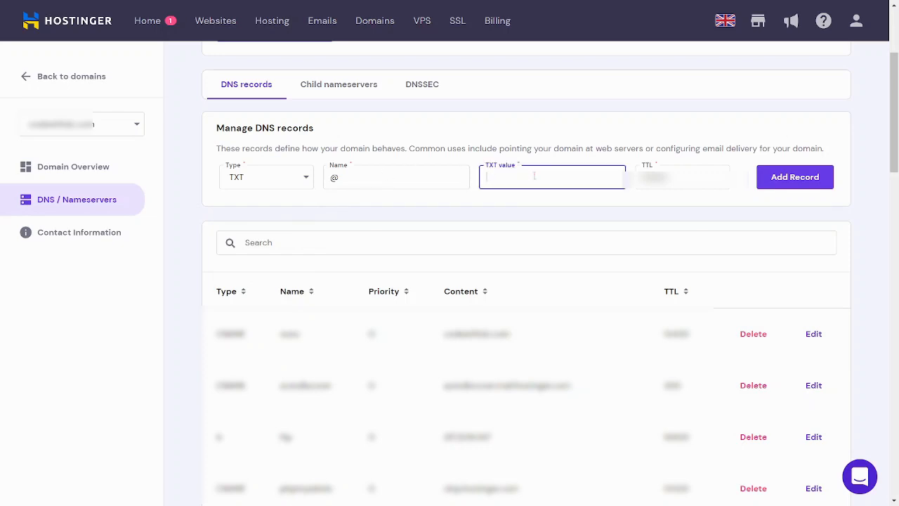
pyautogui.hotkey('ctrl', 'v')
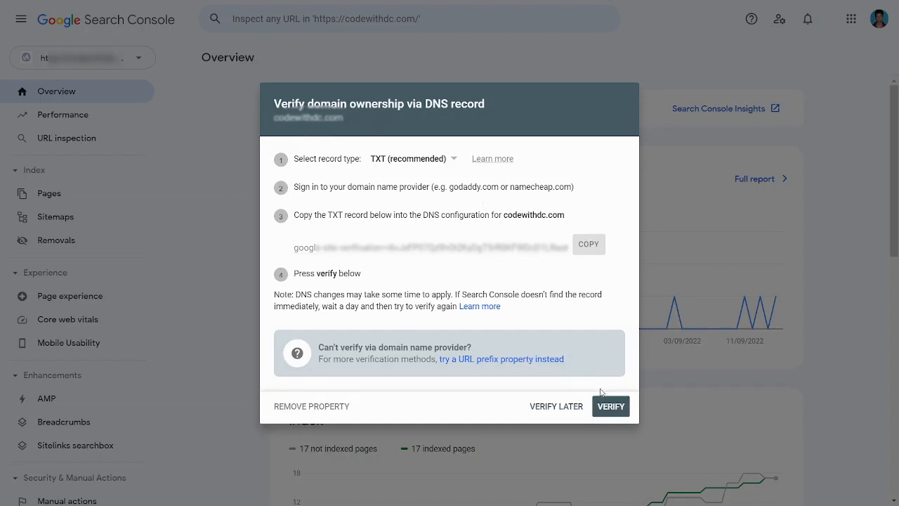
# Step: Switch to Google Search Console, verify ownership of codewithdc.com via the DNS record, and finish the verification dialog
pyautogui.click(617, 408)
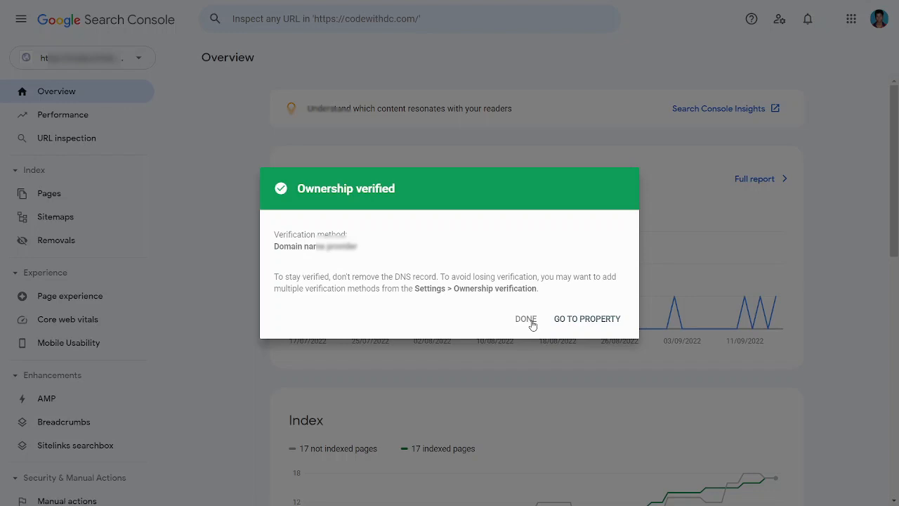
pyautogui.click(528, 320)
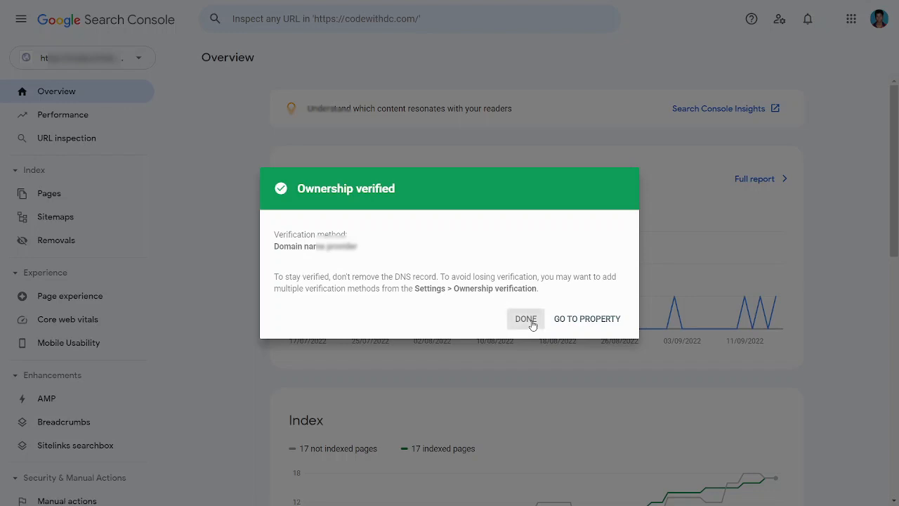